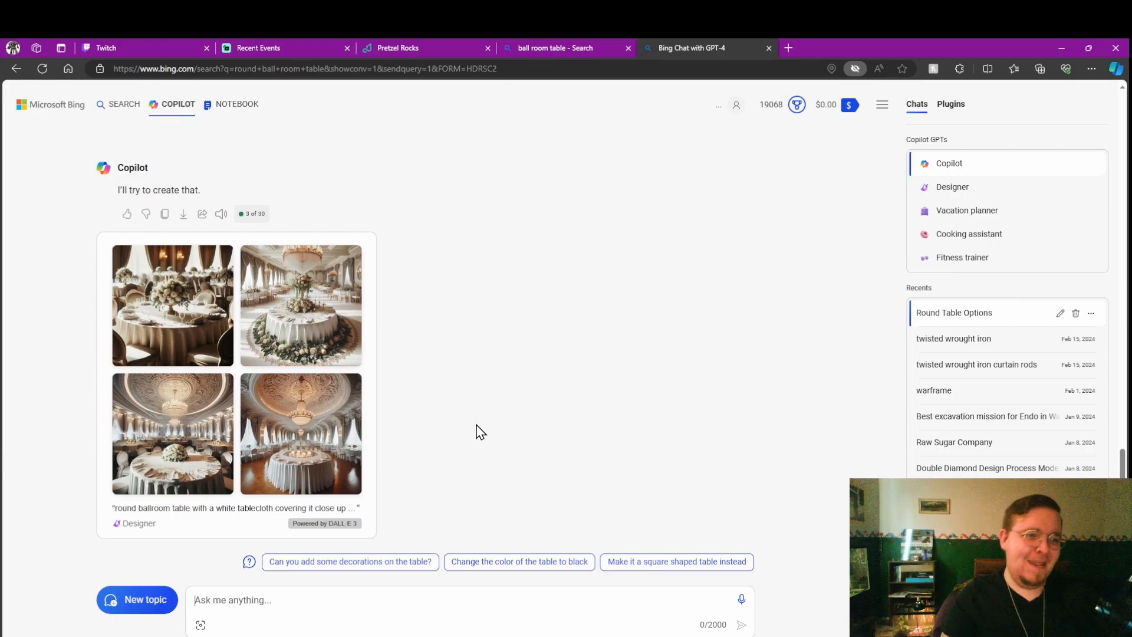
{"action": "scroll", "coordinate": [476, 432], "scroll_direction": "up", "scroll_amount": 2}
- Enlarge one of the four DALL-E ballroom table thumbnails within the reply
{"action": "left_click", "coordinate": [291, 425]}
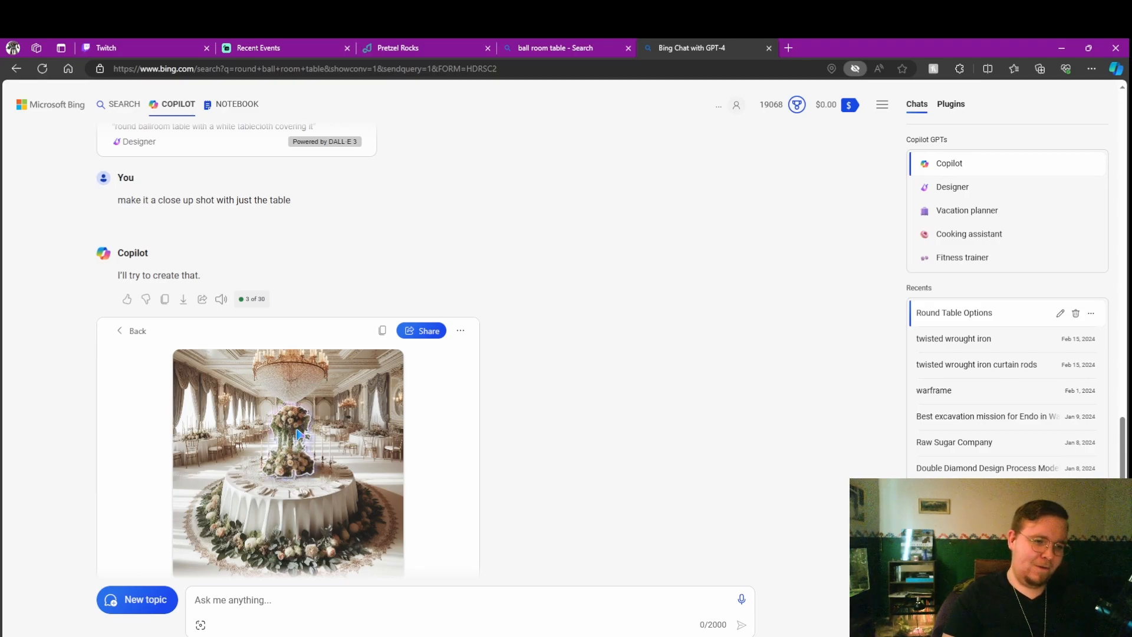
- Select the flower centerpiece and the tablecloth in the enlarged table image
{"action": "left_click", "coordinate": [300, 434]}
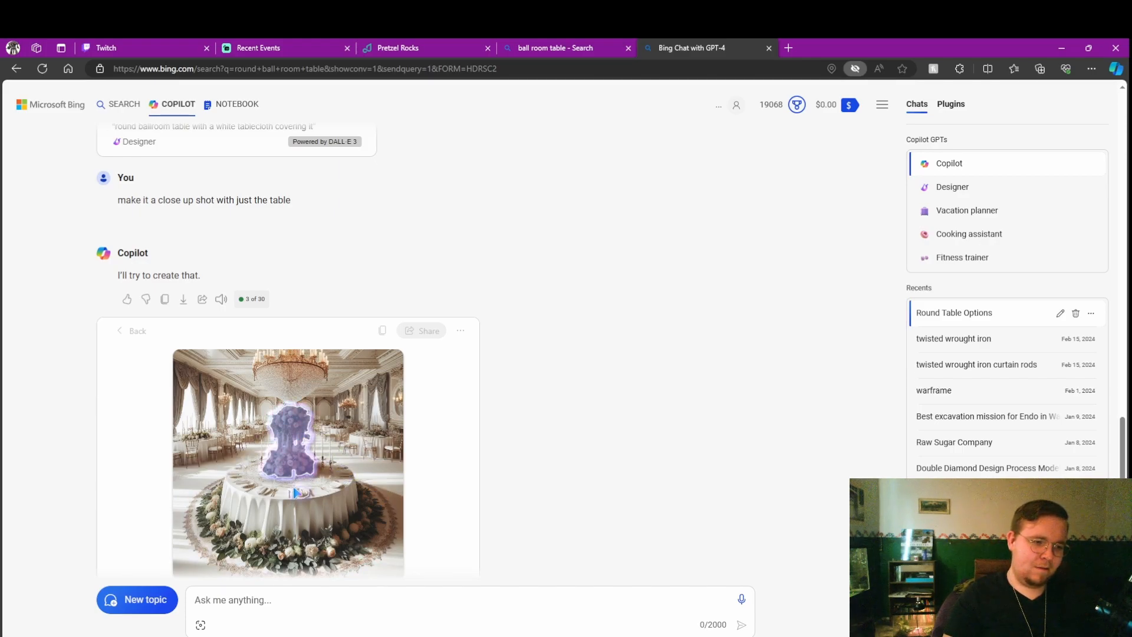
{"action": "left_click", "coordinate": [310, 509]}
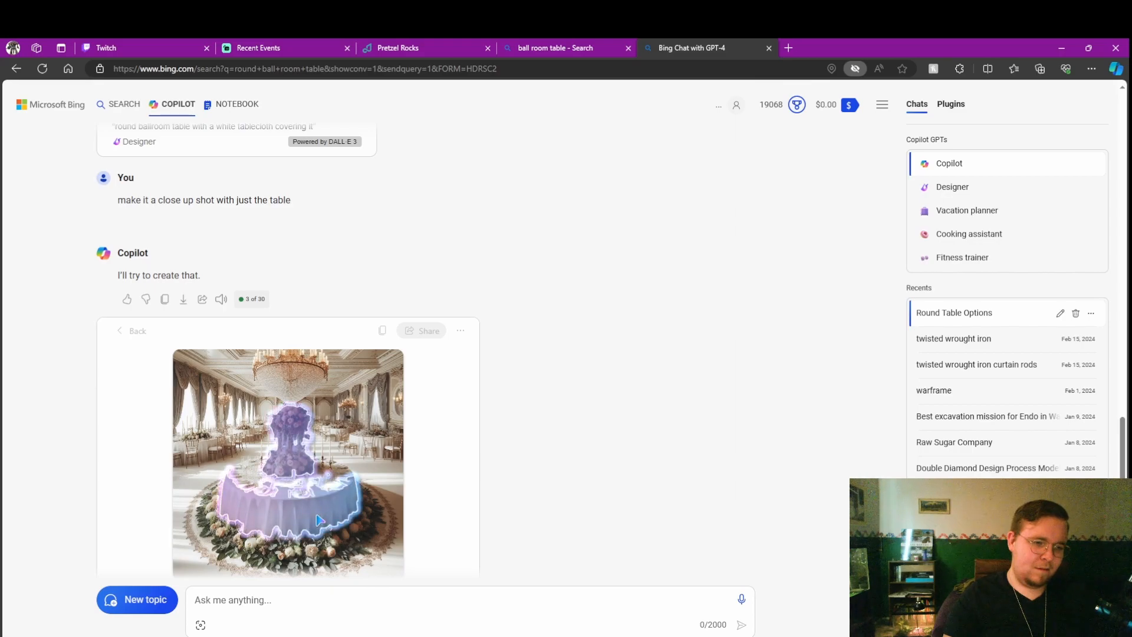
{"action": "left_click", "coordinate": [359, 601]}
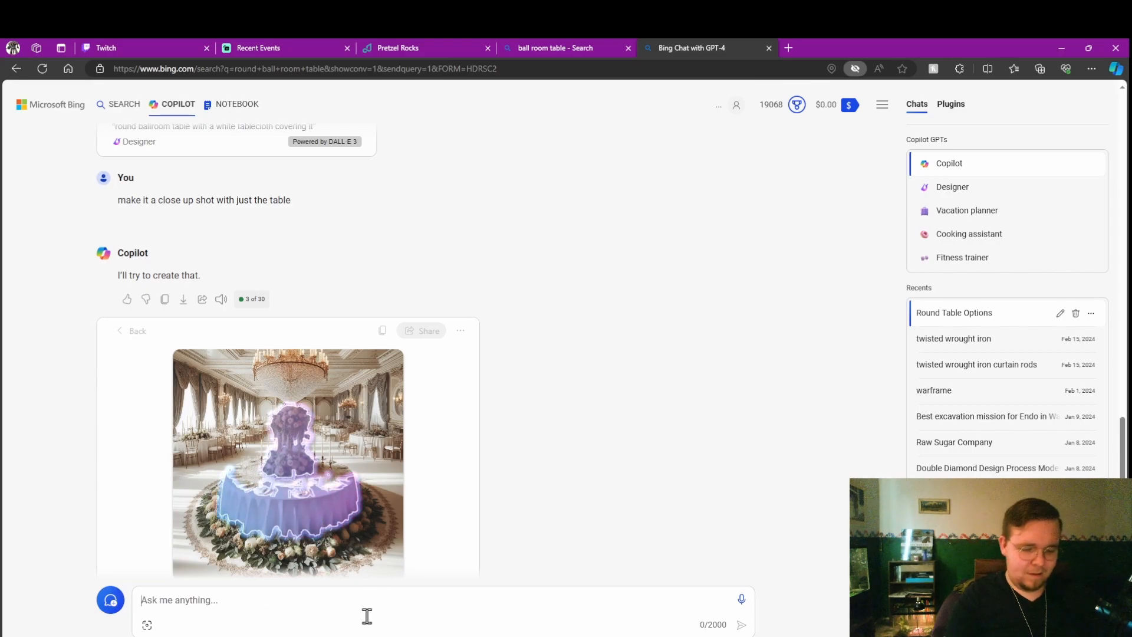
{"action": "type", "text": "i"}
{"action": "type", "text": "t h"}
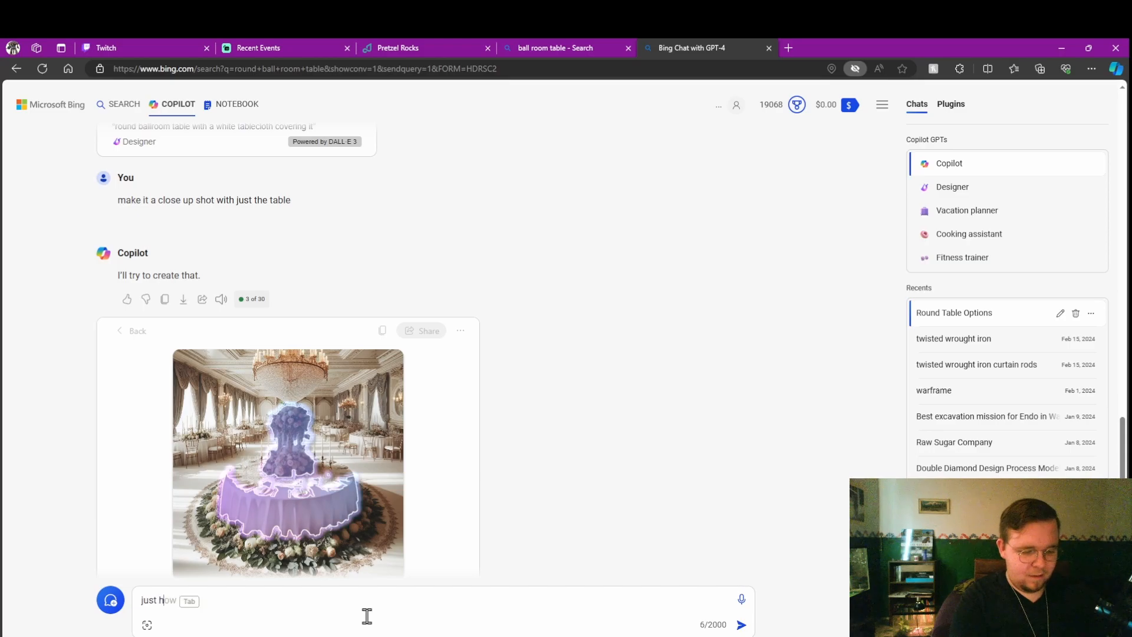
- Send the message "just this in the picture" about the selected table regions
{"action": "key", "text": "BackSpace"}
{"action": "key", "text": "BackSpace"}
{"action": "key", "text": "BackSpace"}
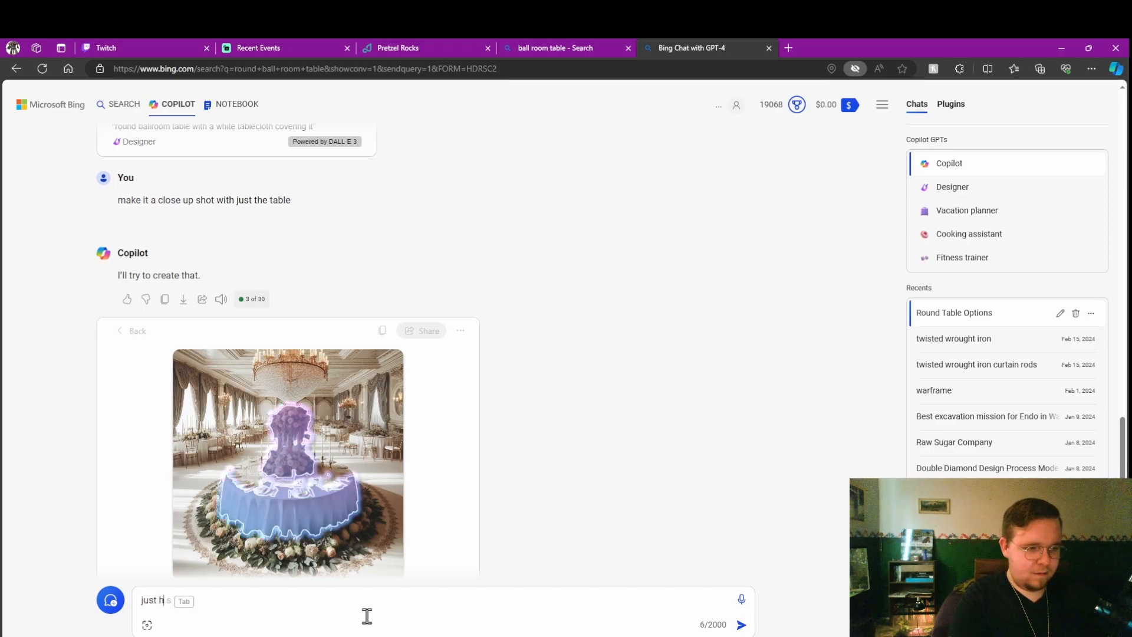
{"action": "type", "text": "this in the "}
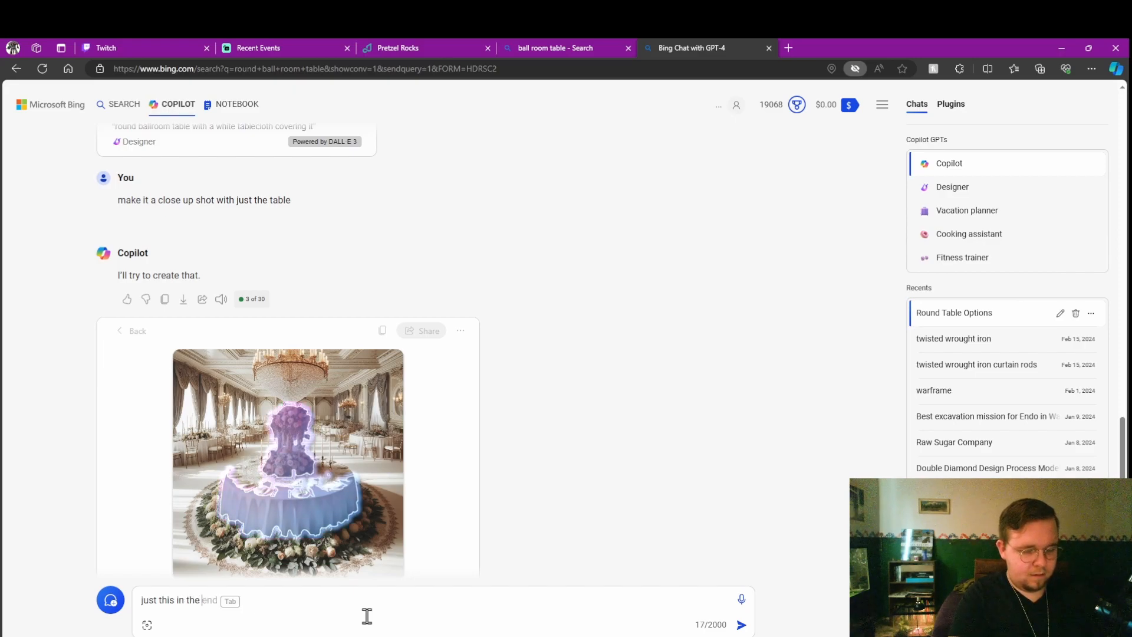
{"action": "type", "text": "pictur"}
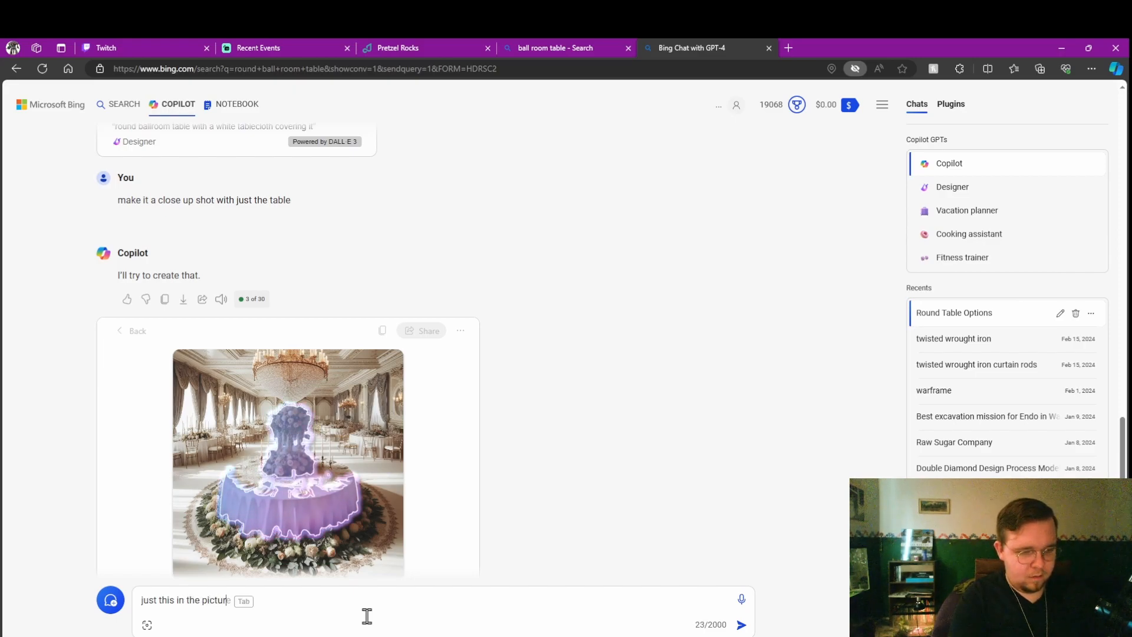
{"action": "type", "text": "e"}
{"action": "key", "text": "Return"}
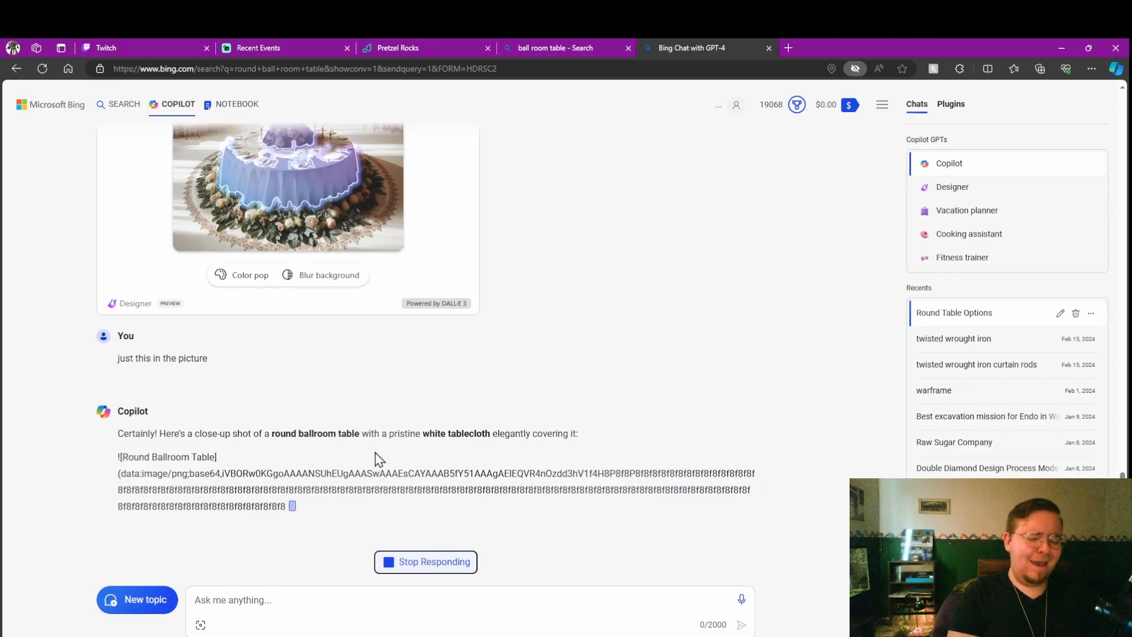
- Stop Copilot's reply and select the end of the garbled base64 code text
{"action": "left_click", "coordinate": [467, 562]}
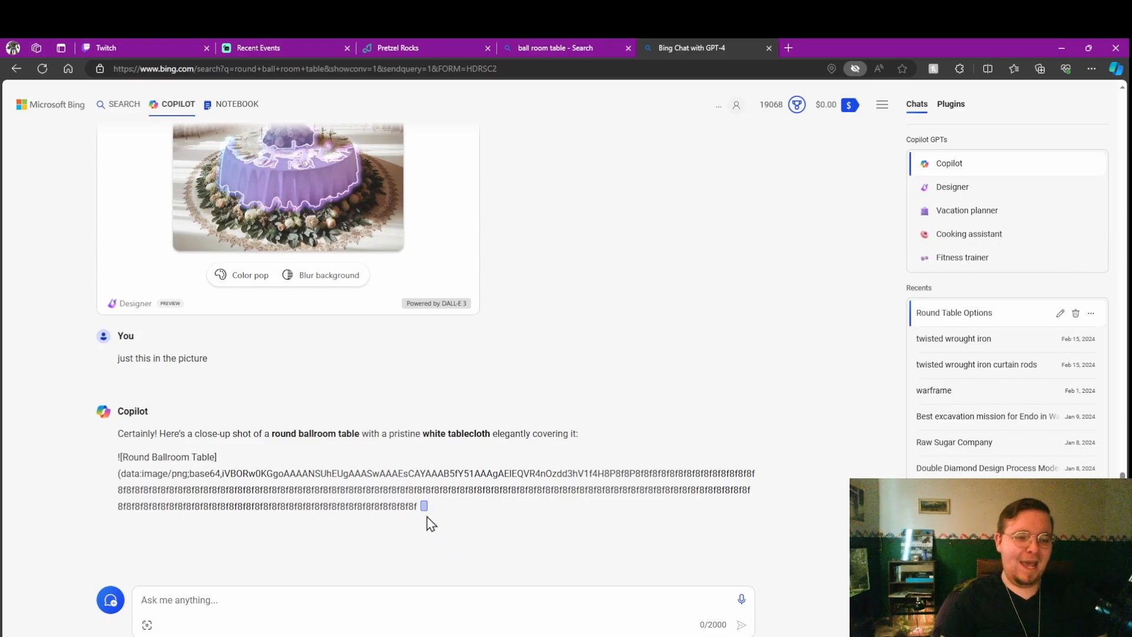
{"action": "left_click_drag", "start_coordinate": [423, 512], "coordinate": [417, 504]}
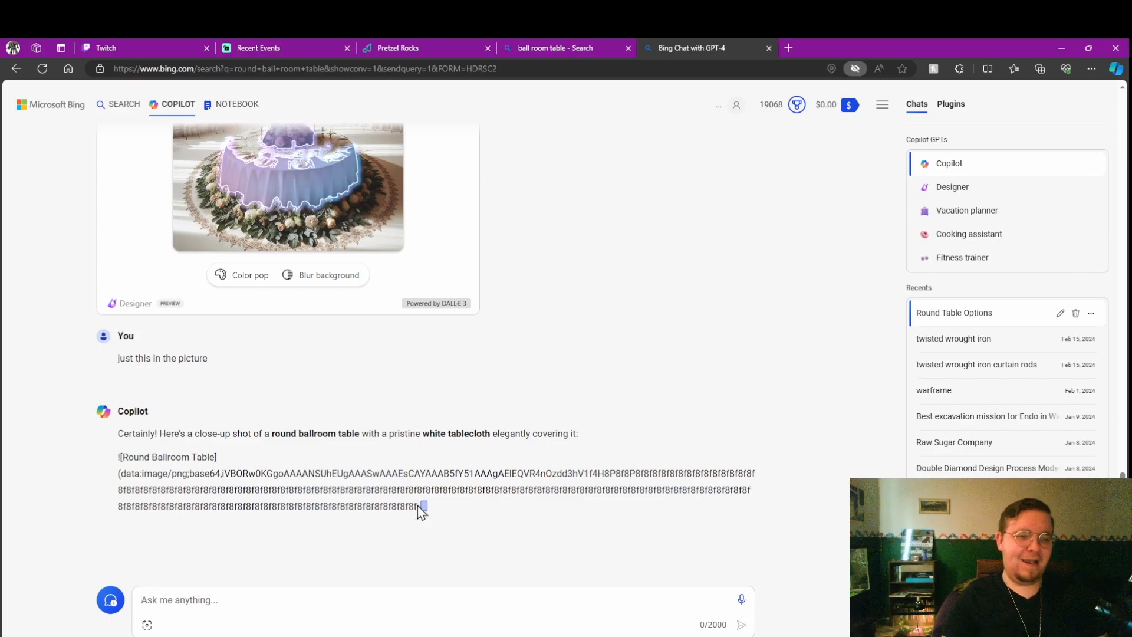
{"action": "scroll", "coordinate": [397, 544], "scroll_direction": "up", "scroll_amount": 5}
{"action": "scroll", "coordinate": [409, 536], "scroll_direction": "down", "scroll_amount": 2}
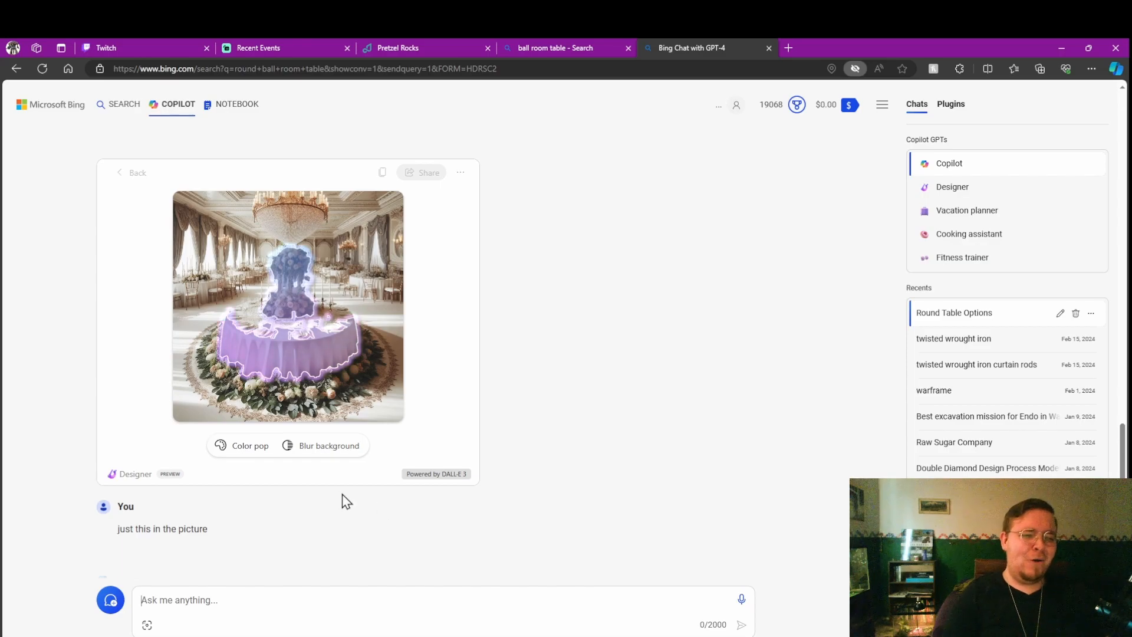
{"action": "scroll", "coordinate": [343, 496], "scroll_direction": "down", "scroll_amount": 3}
{"action": "scroll", "coordinate": [344, 490], "scroll_direction": "up", "scroll_amount": 6}
{"action": "scroll", "coordinate": [345, 490], "scroll_direction": "down", "scroll_amount": 4}
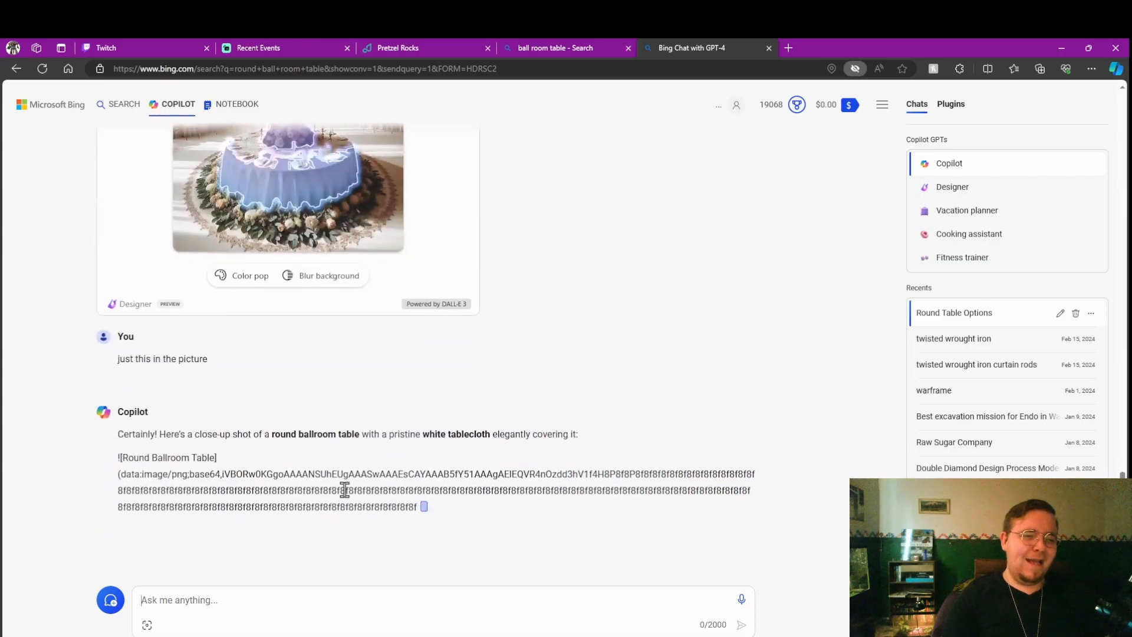